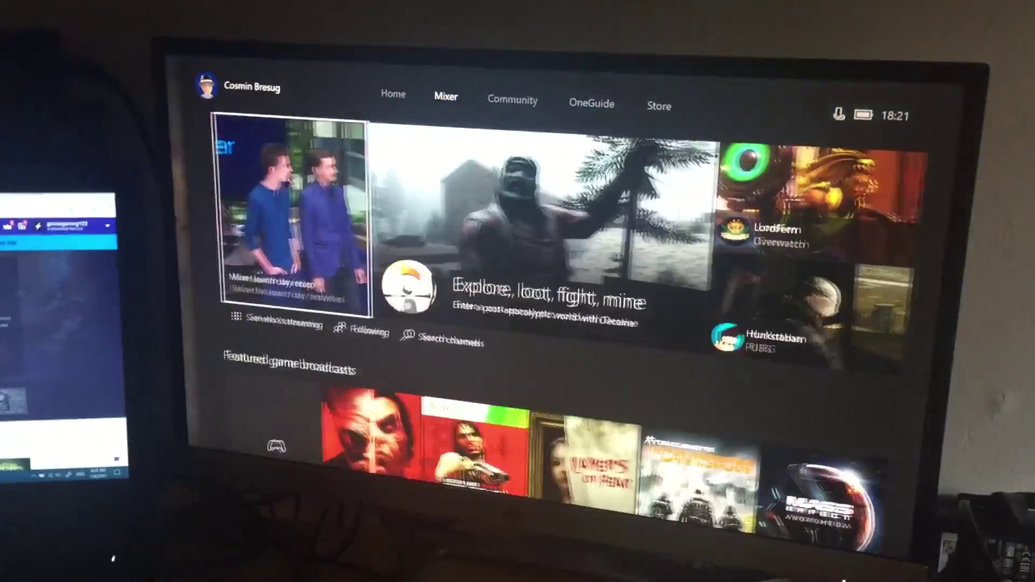
Search the Store for 'twitch' and start downloading the Twitch app.
key(Right)
key(Right)
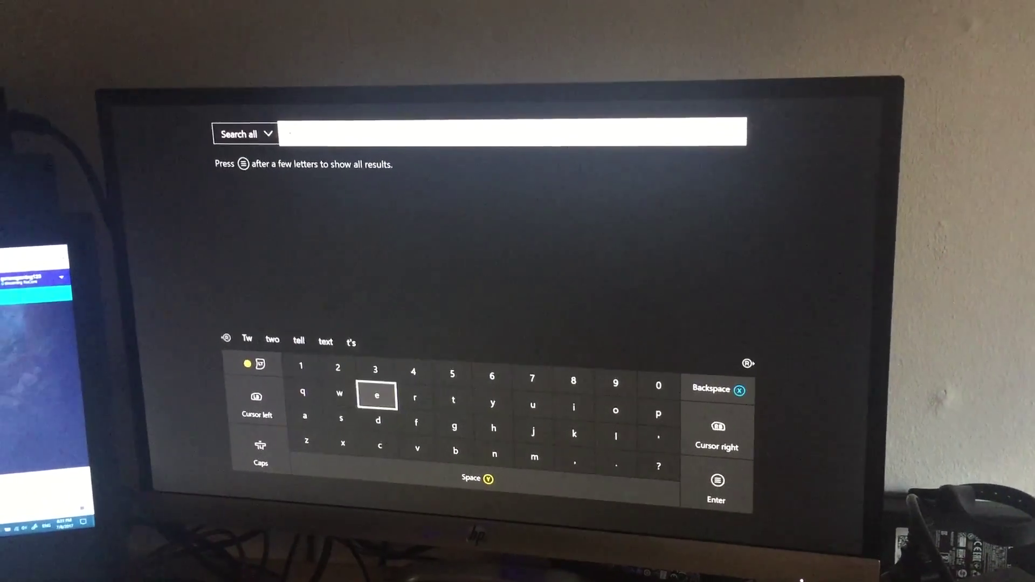
text(i)
key(Left)
key(Left)
key(Left)
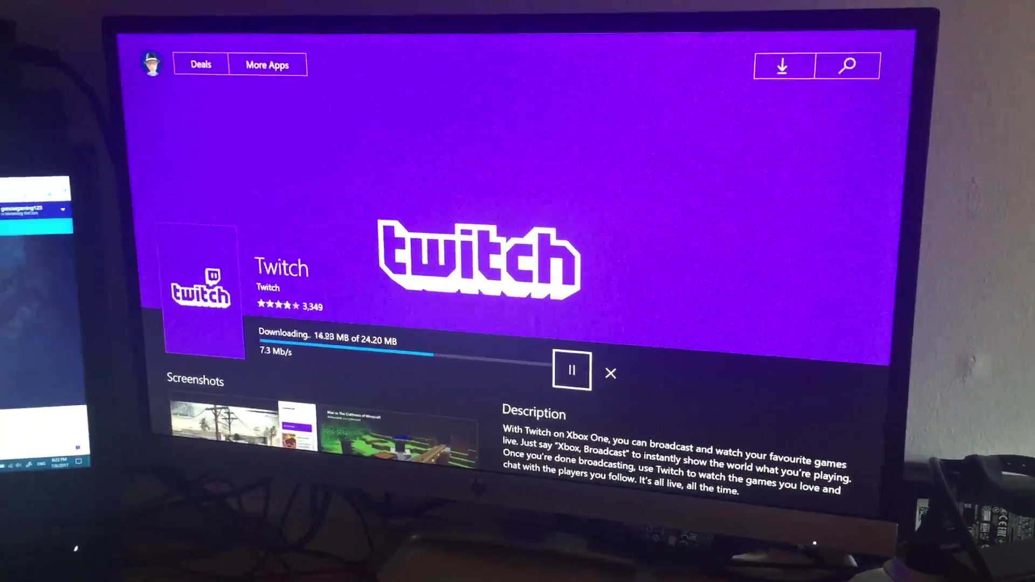
Launch the installed Twitch app and choose Broadcast from its menu.
key(Return)
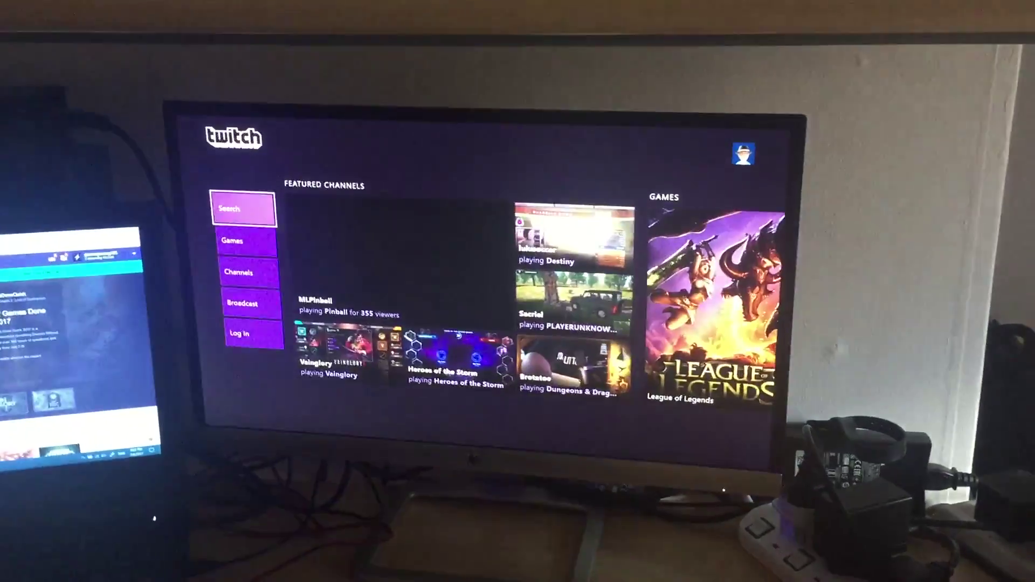
key(Down)
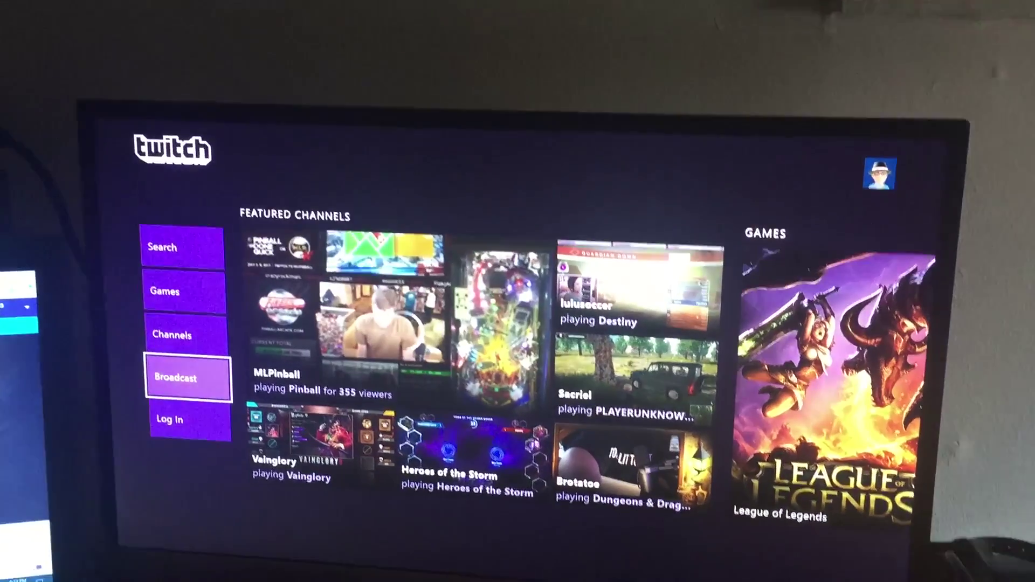
key(Return)
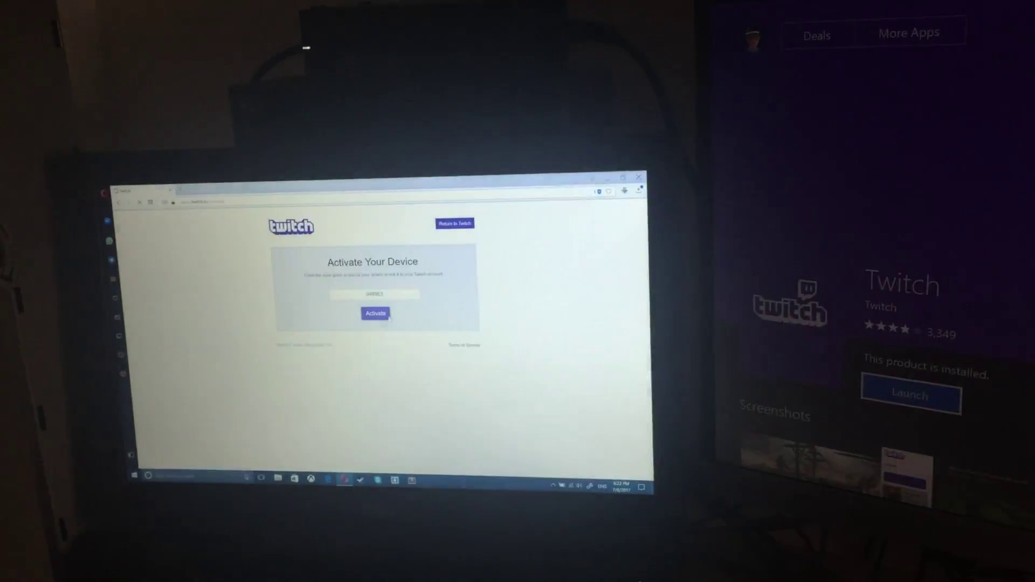
Activate the Xbox's 6-digit code on twitch.tv/activate.
click(388, 316)
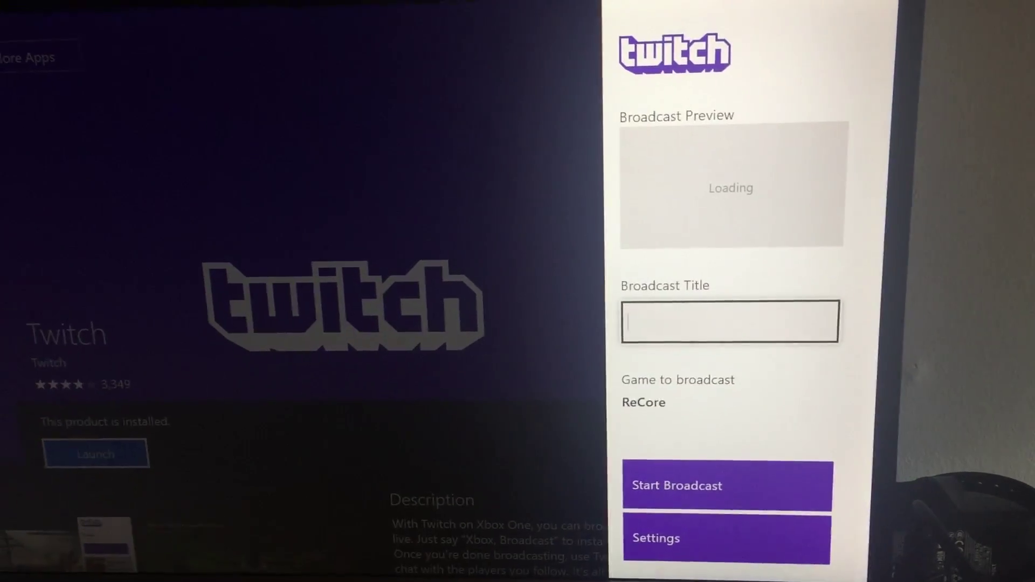
Choose Low (800kbps) as the broadcast quality in Twitch Settings, then return to the broadcast panel.
key(Down)
key(Down)
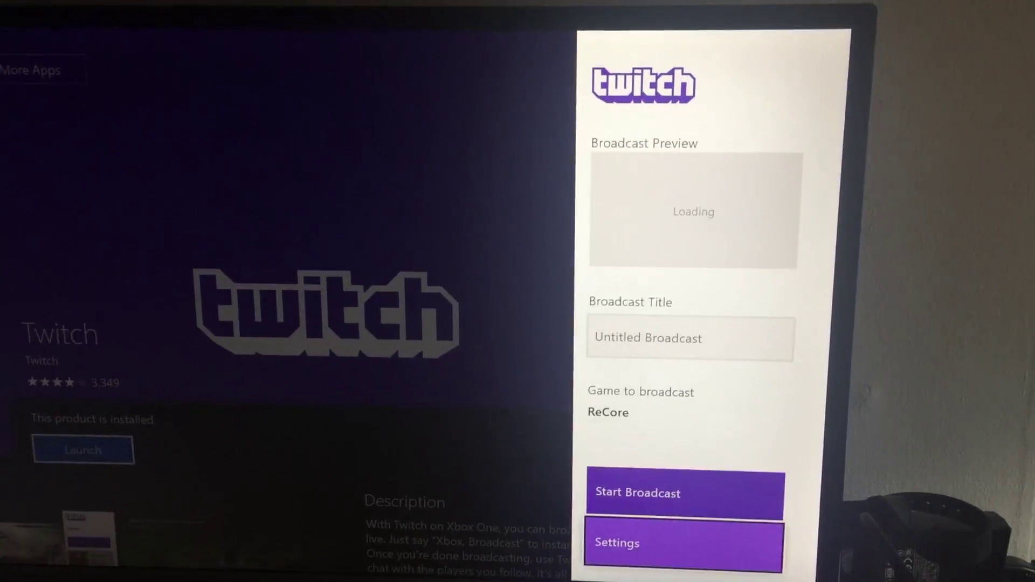
key(Return)
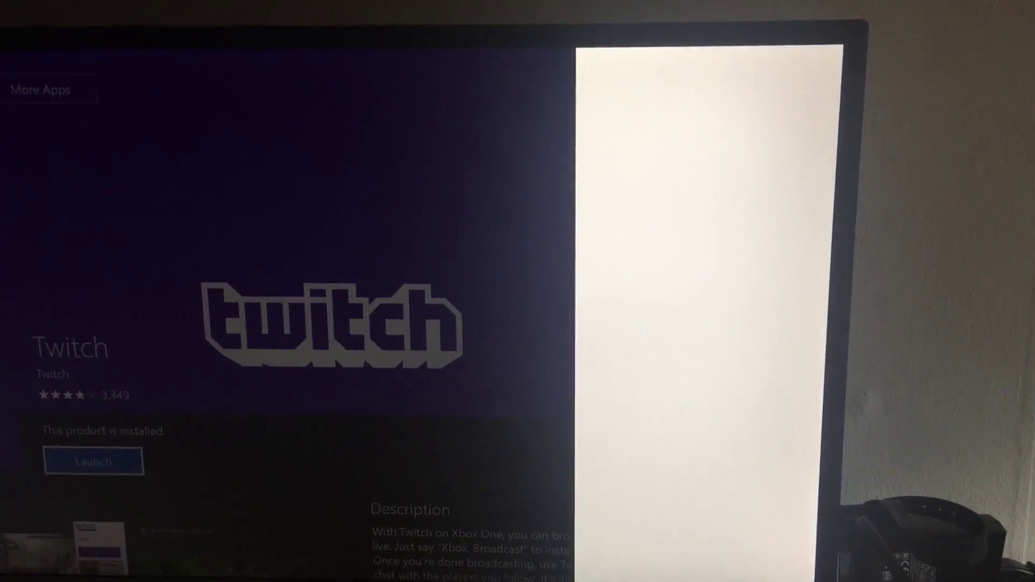
key(Down)
key(Down)
key(Down)
key(Down)
key(Down)
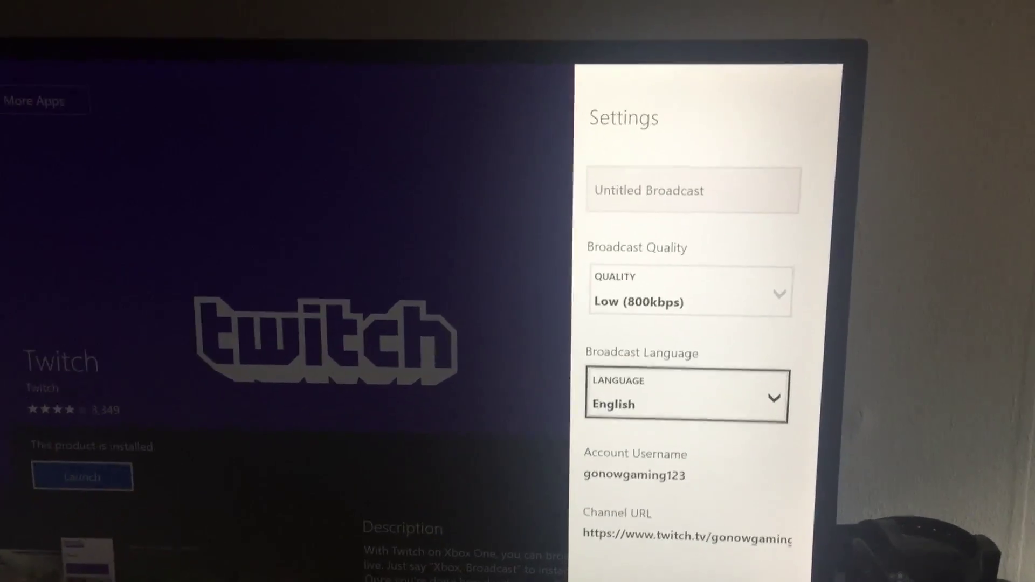
key(Up)
key(Return)
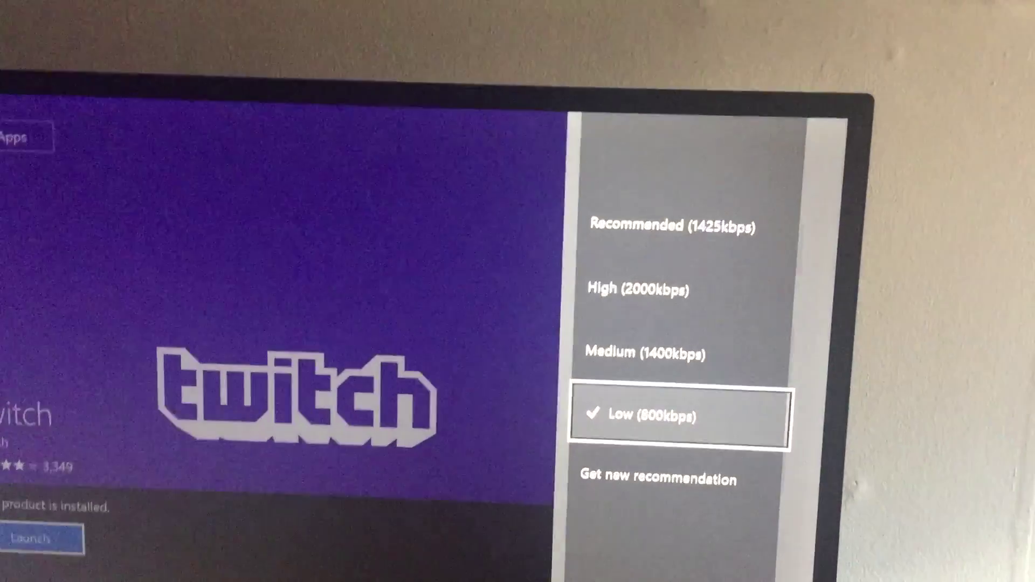
key(Escape)
key(Return)
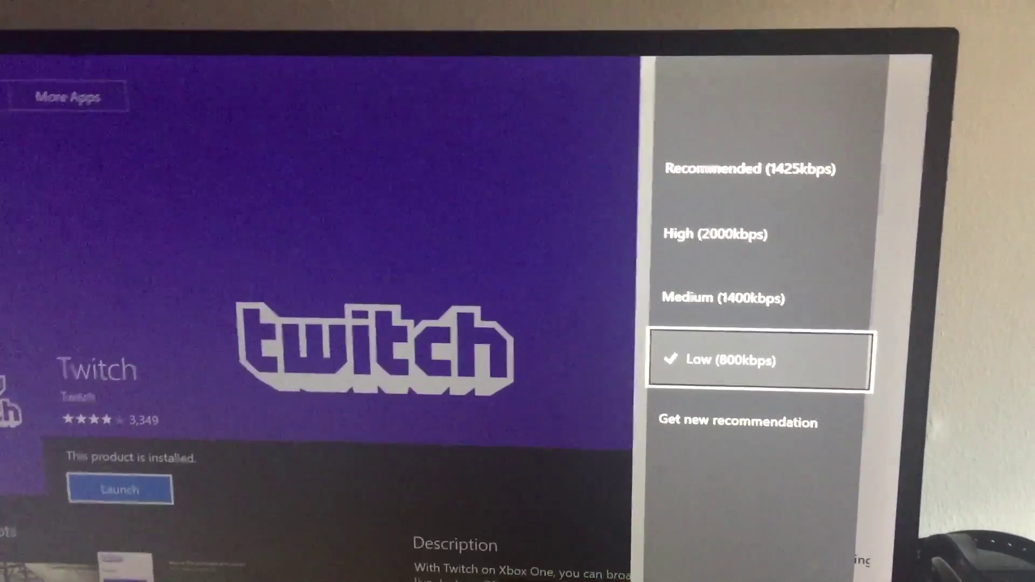
key(Return)
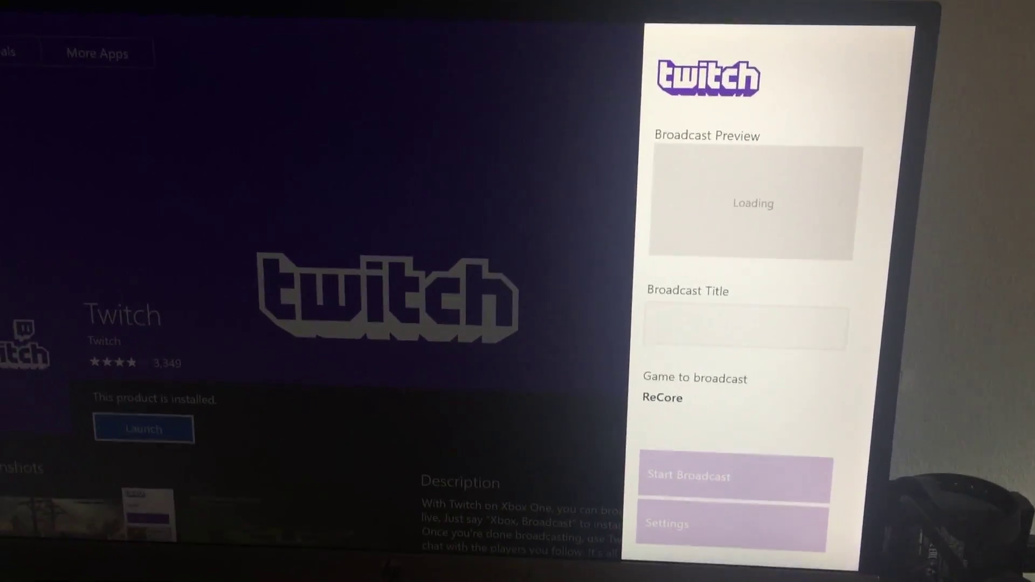
Close the Twitch panel and switch to ReCore from the guide's recent items.
key(Escape)
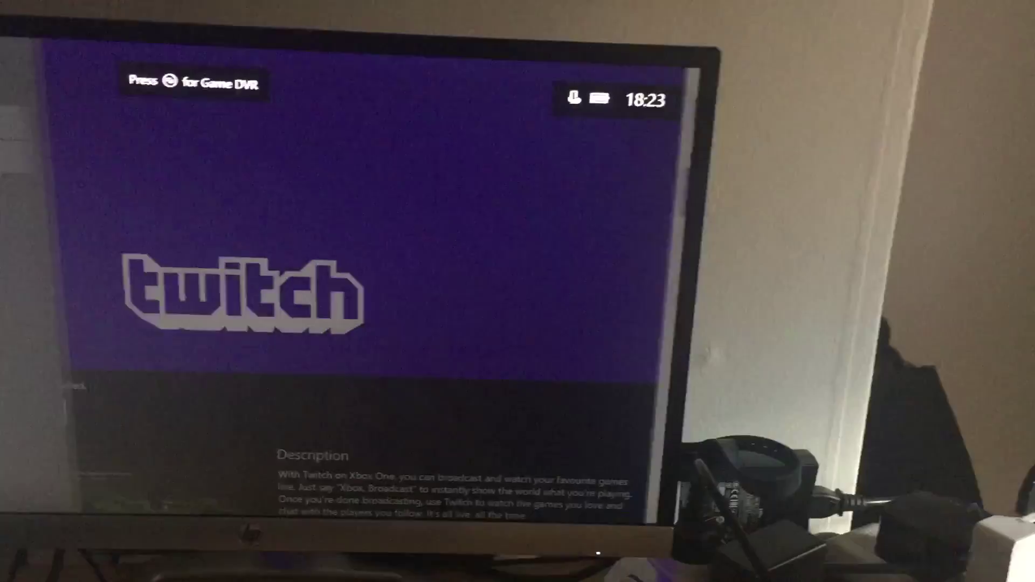
key(super)
key(Down)
key(Down)
key(Down)
key(Down)
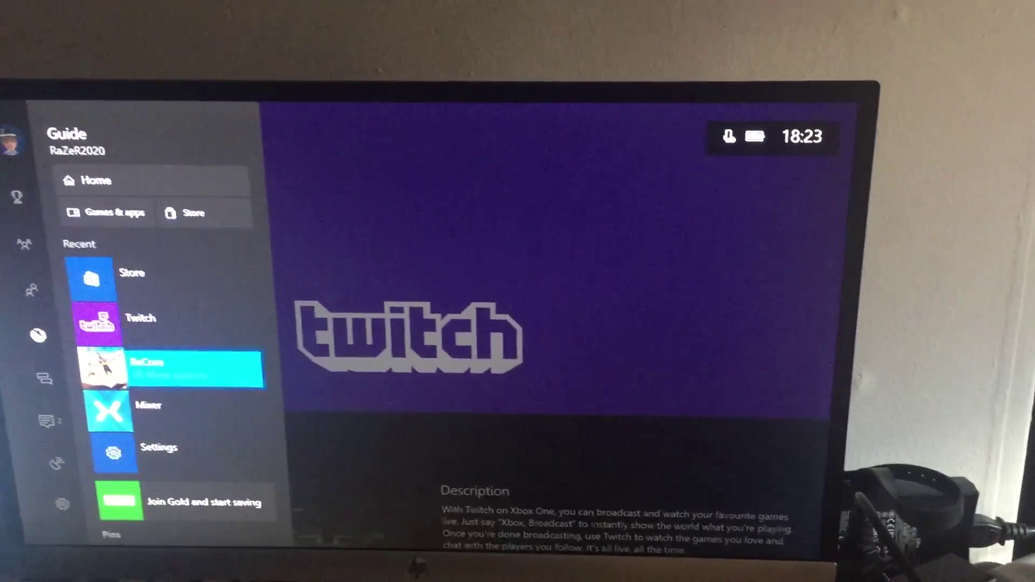
key(Return)
key(Escape)
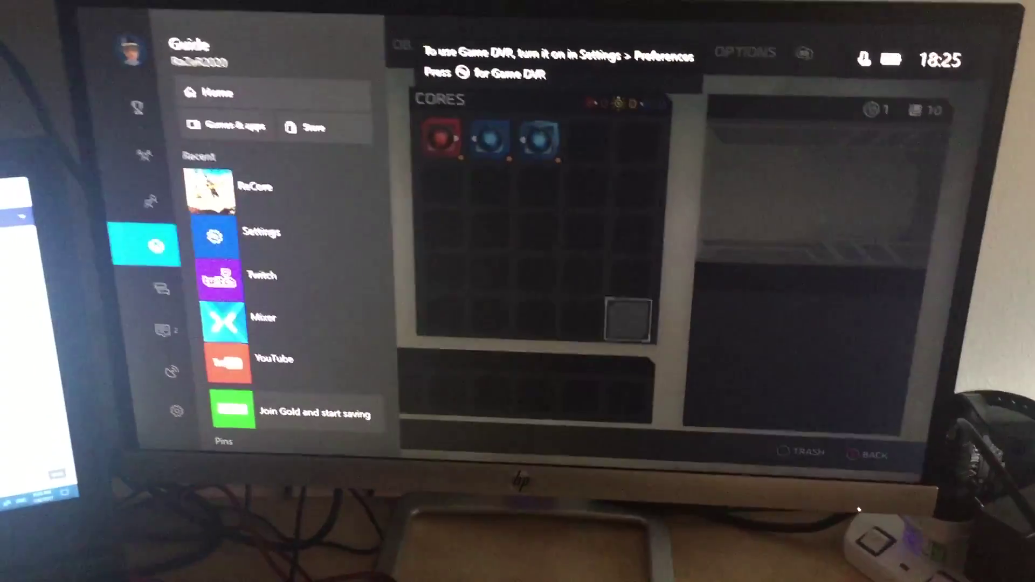
Tick 'Allow broadcasts and game captures' under Settings > Preferences > Game DVR & streaming.
key(Down)
key(Down)
key(Down)
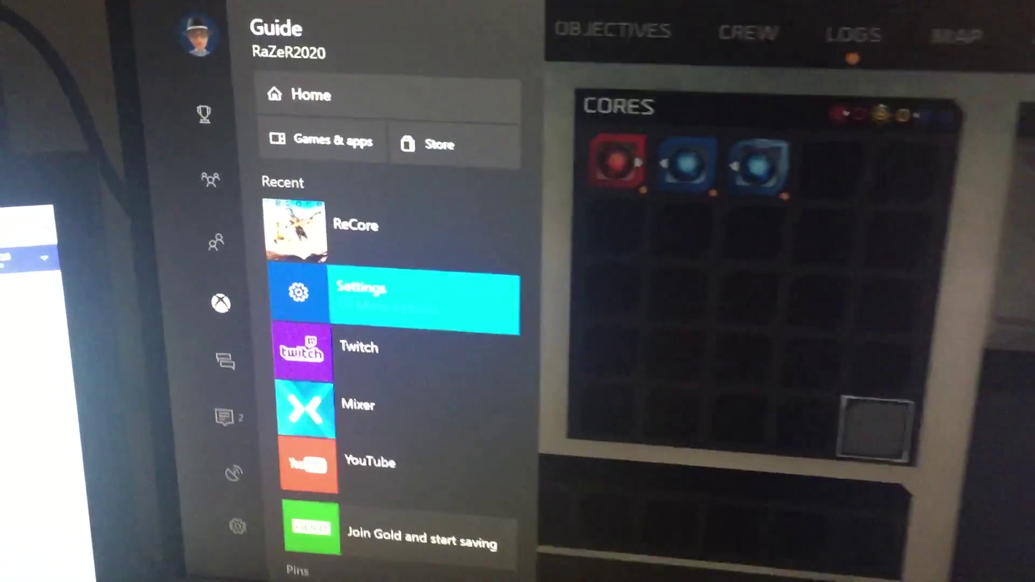
key(Return)
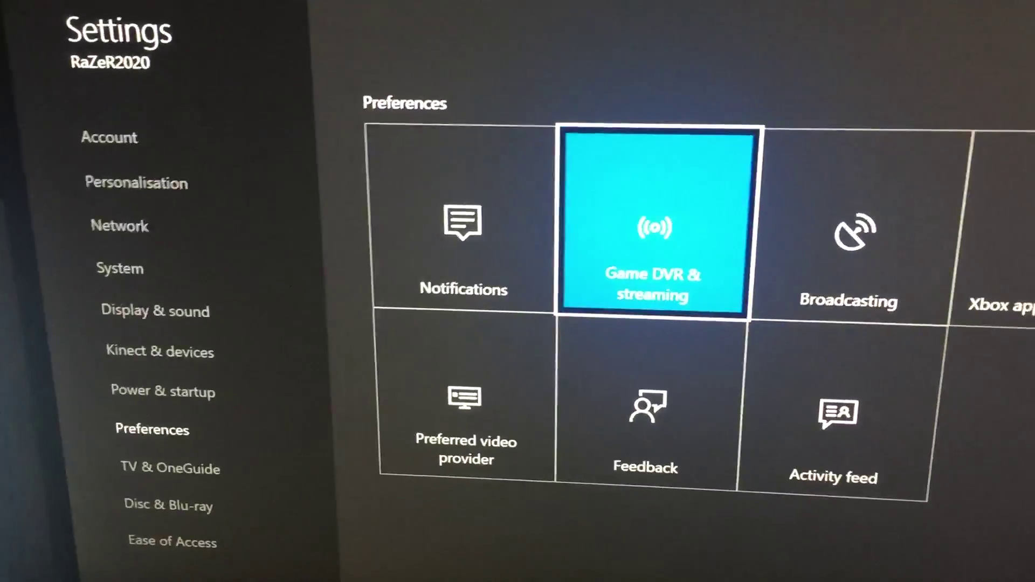
key(Return)
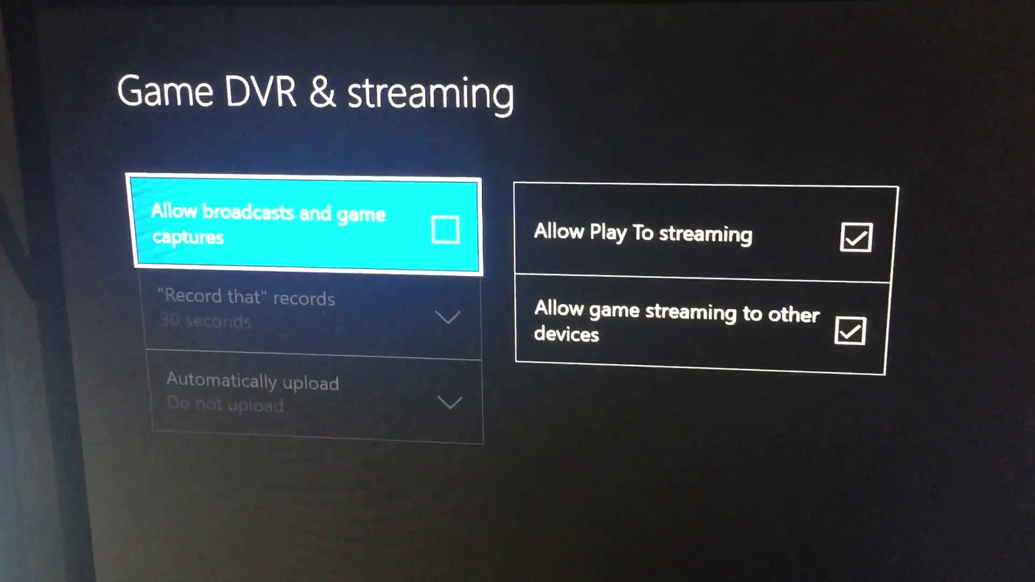
key(Return)
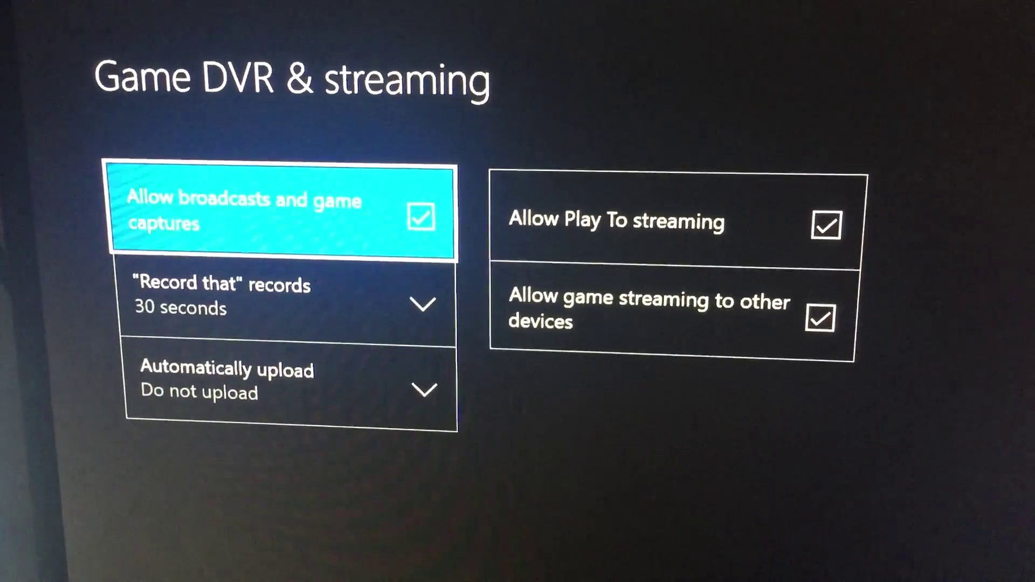
key(Right)
key(Down)
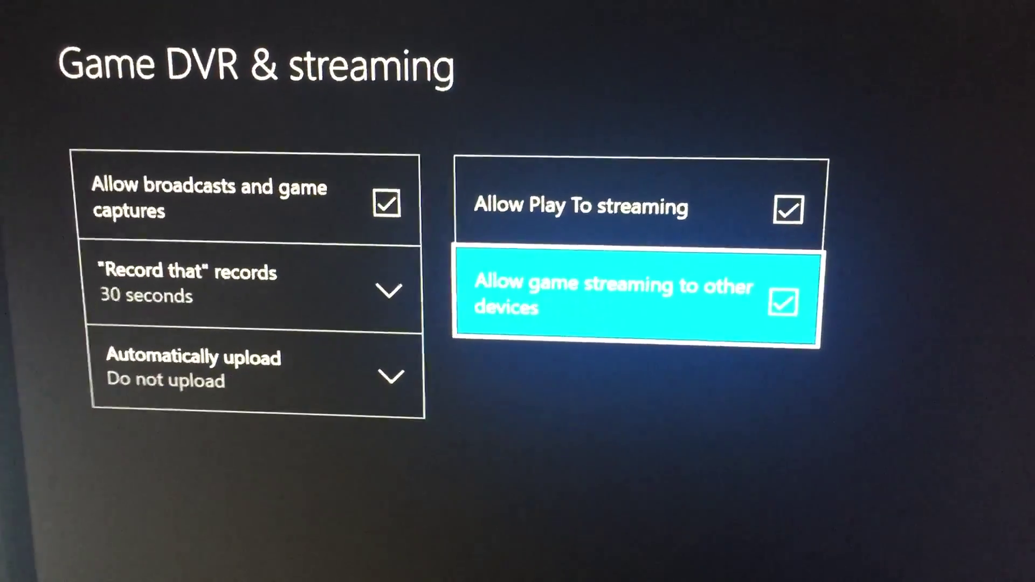